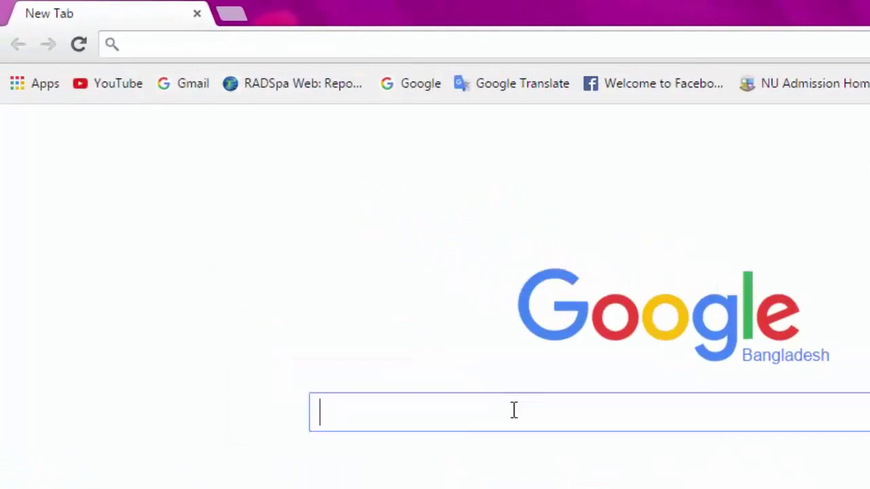
# - Search the web for acer and open the Drivers and Manuals page in the Support section of Acer's US site
pyautogui.write('acer')
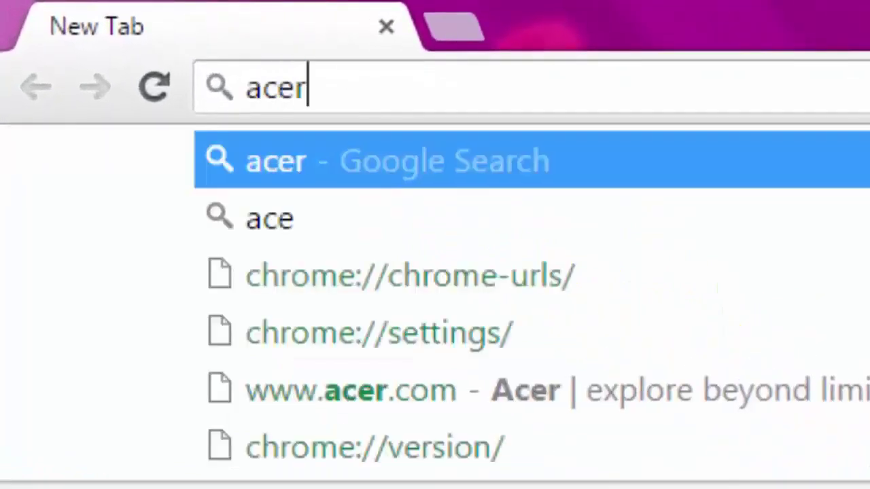
pyautogui.press('Return')
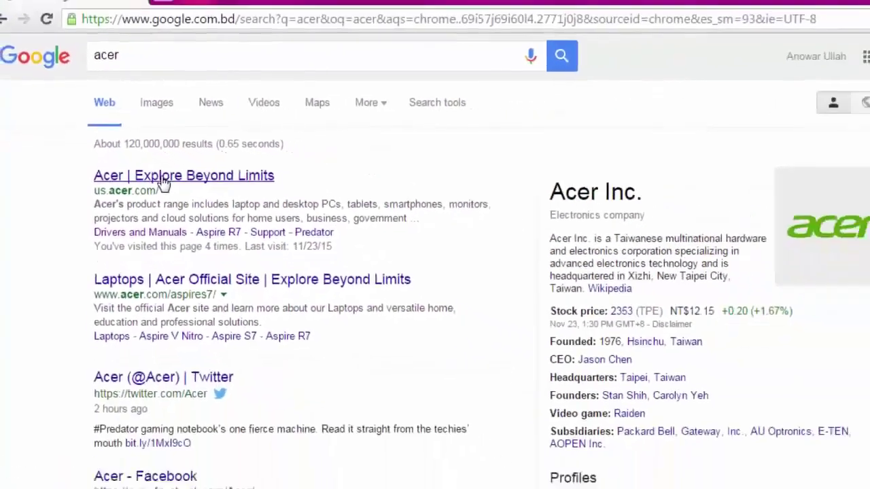
pyautogui.click(217, 234)
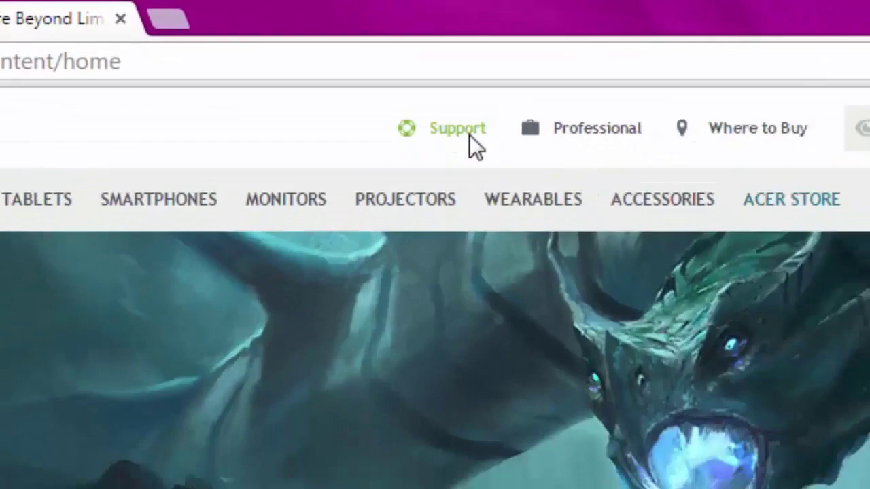
pyautogui.click(520, 213)
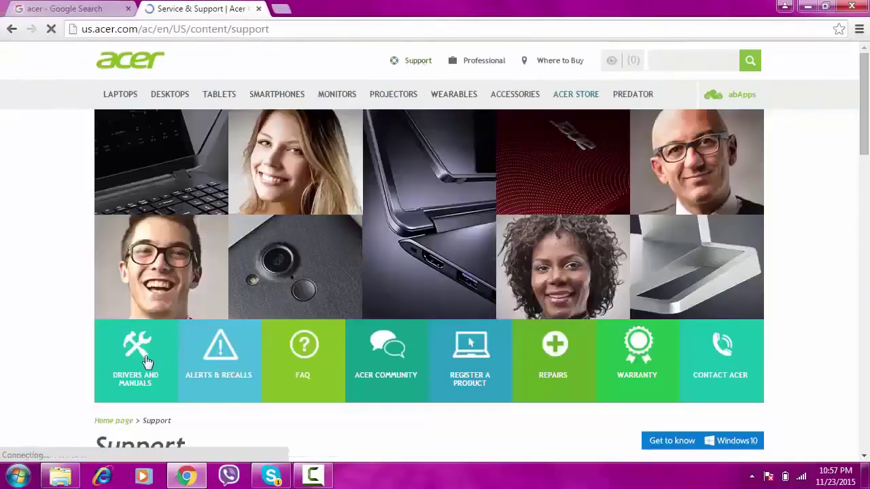
pyautogui.click(146, 358)
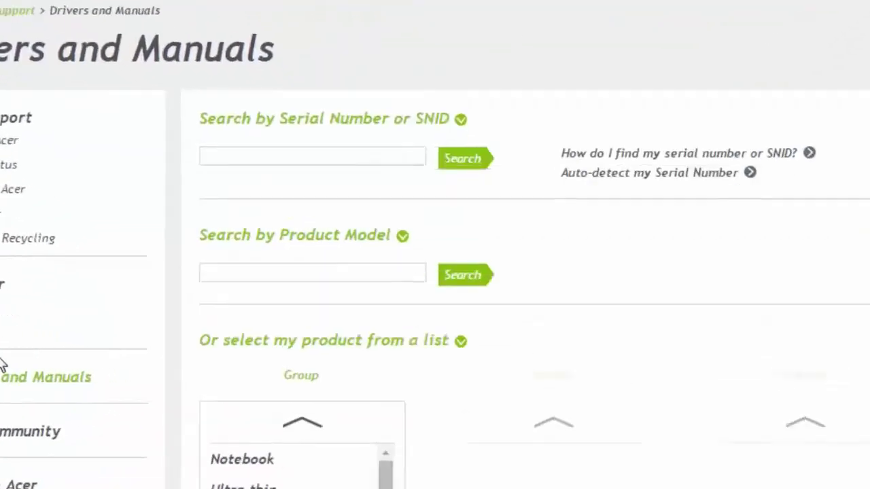
# - Search by product model for aspire 57 and choose the Aspire 5755G from the suggested models
pyautogui.click(238, 271)
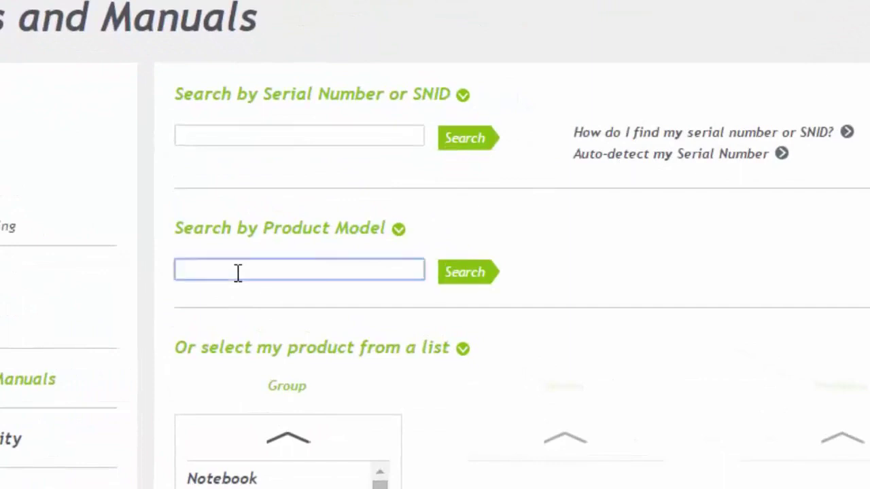
pyautogui.write('as')
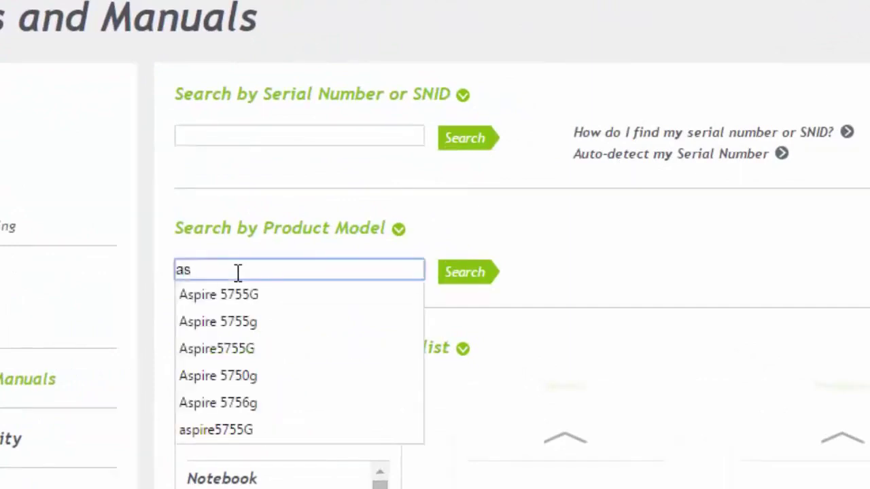
pyautogui.write('p')
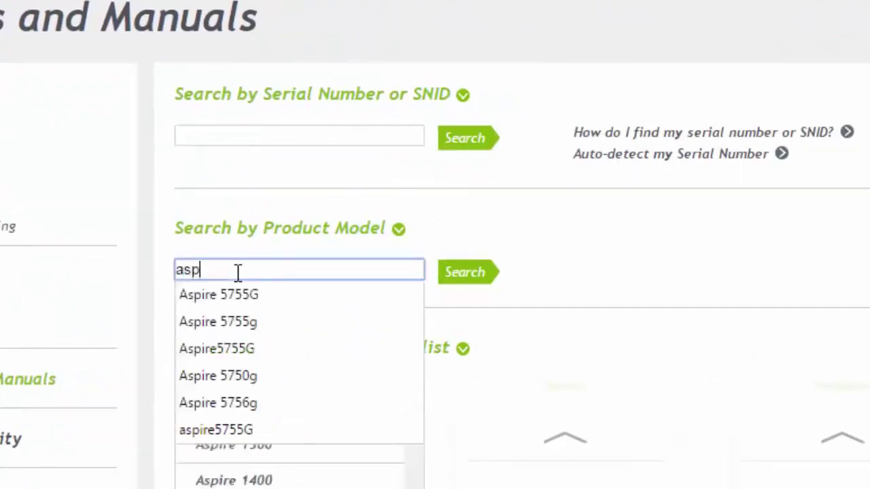
pyautogui.write('ire 57')
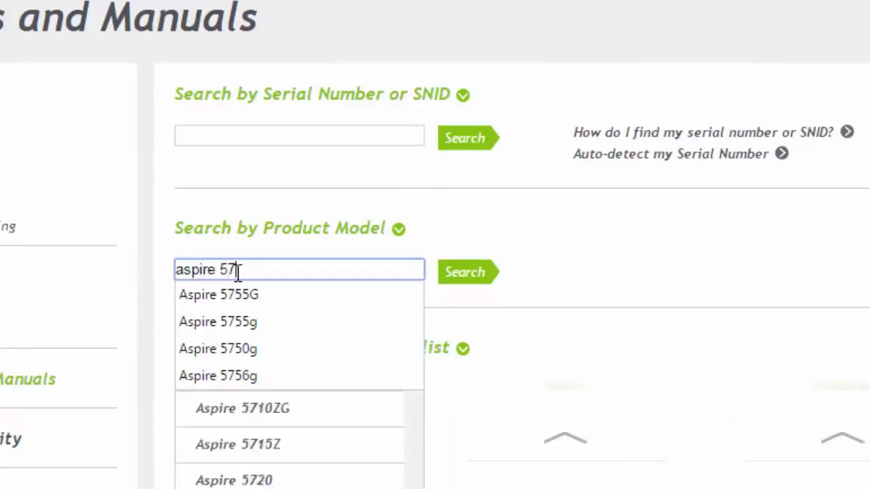
pyautogui.scroll(-3, 355, 450)
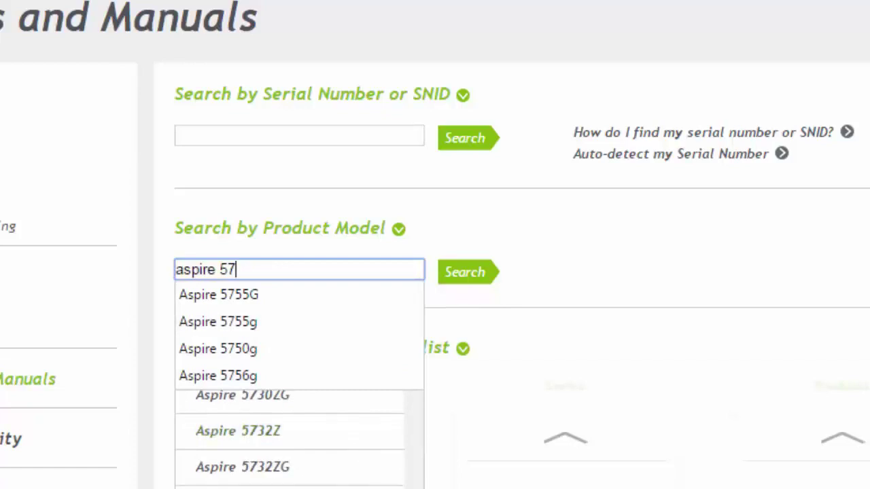
pyautogui.scroll(-2, 276, 247)
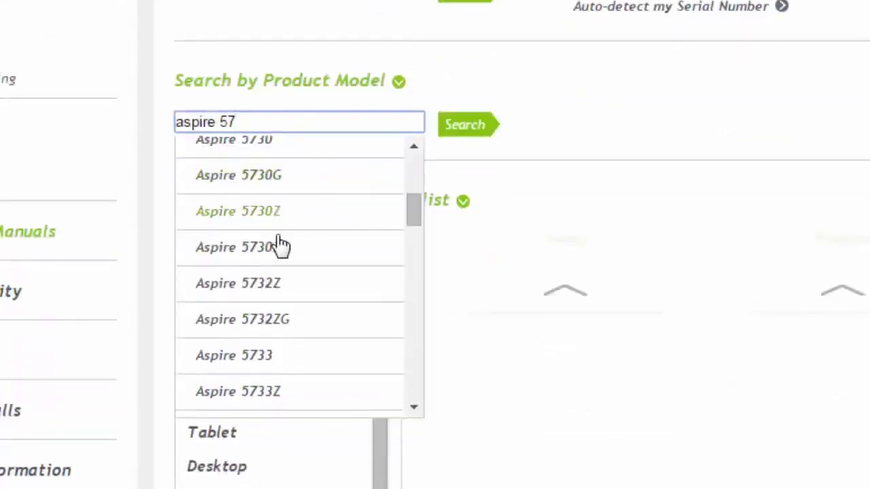
pyautogui.scroll(-6, 280, 334)
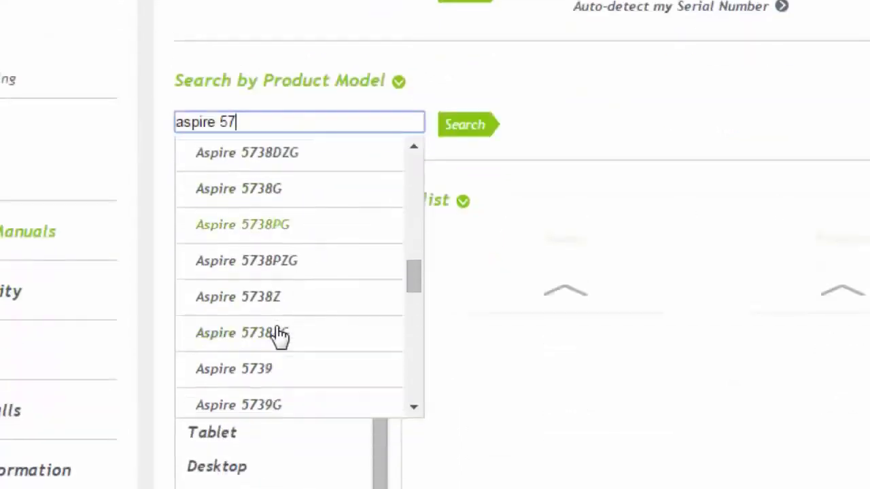
pyautogui.scroll(-8, 280, 334)
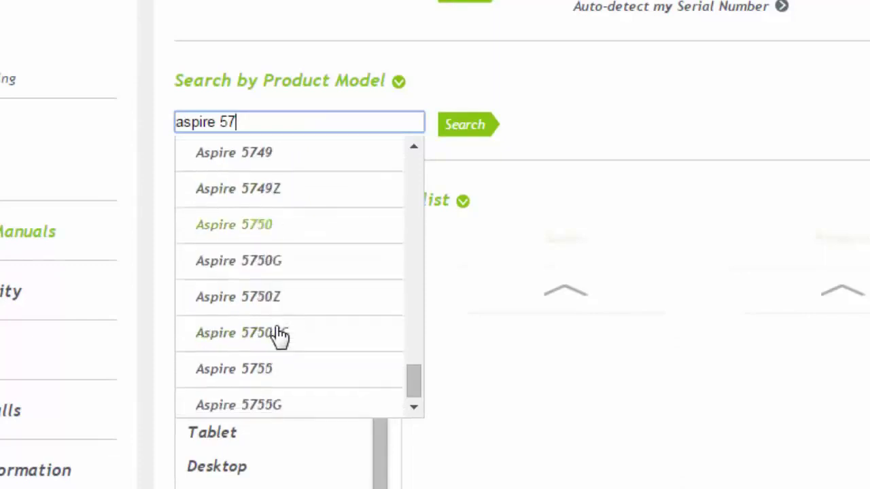
pyautogui.scroll(-2, 281, 335)
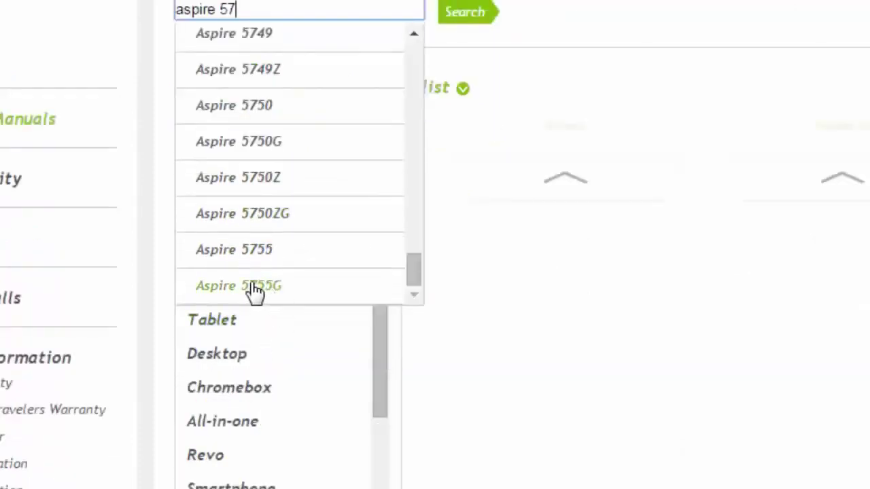
pyautogui.click(257, 292)
# - Set the operating system for the Aspire 5755G downloads to Windows 7 32-bit
pyautogui.scroll(-2, 738, 231)
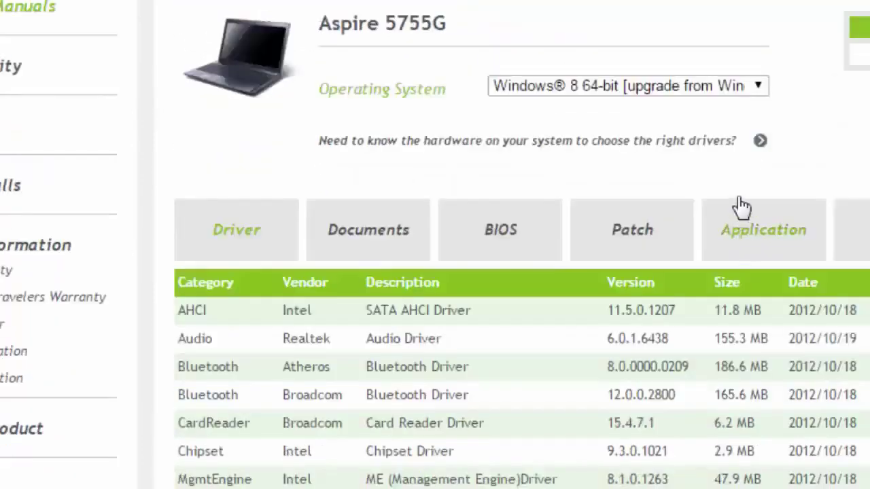
pyautogui.click(761, 87)
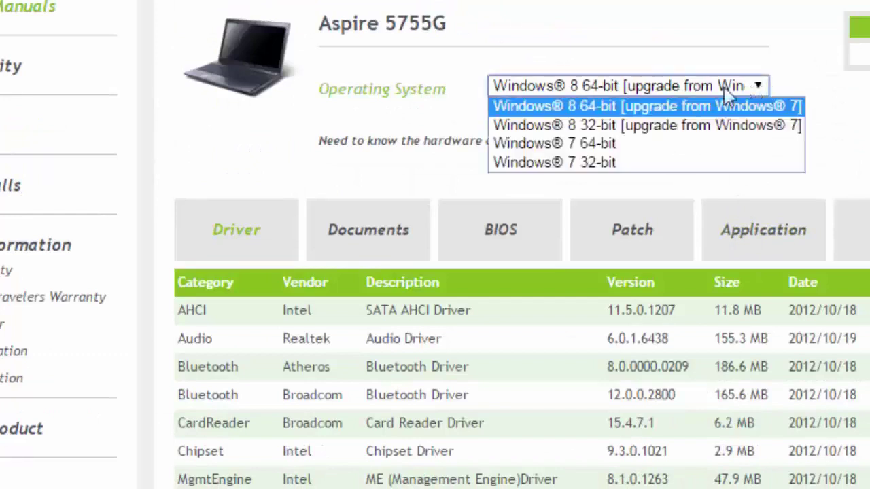
pyautogui.click(575, 163)
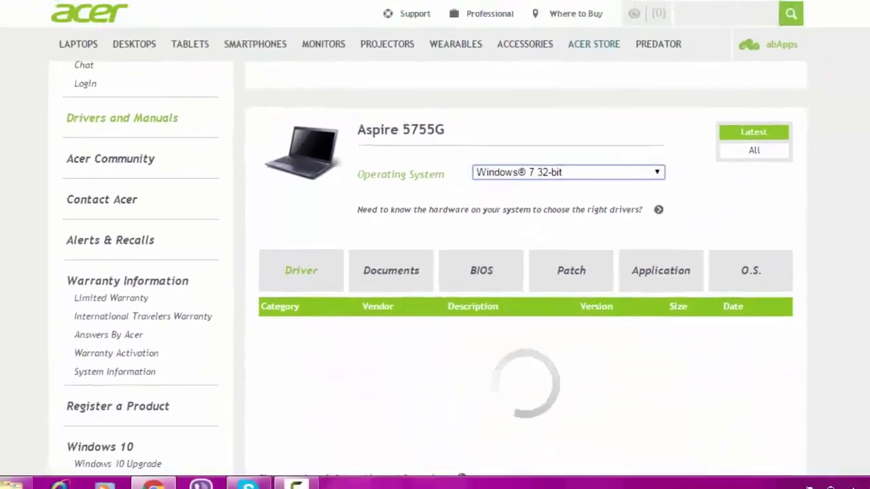
# - Show the Application downloads and download the Cyberlink WebCam Application, version 1.0.1626, from the Camera category
pyautogui.scroll(-1, 863, 196)
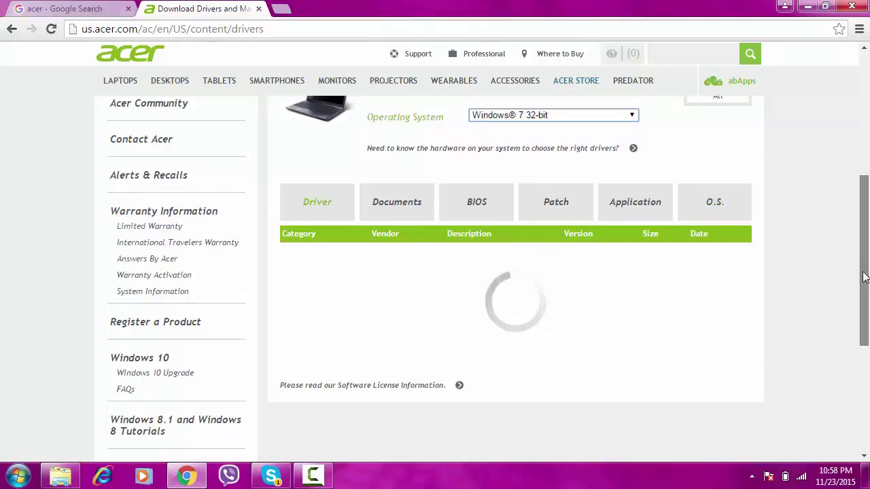
pyautogui.scroll(-1, 860, 279)
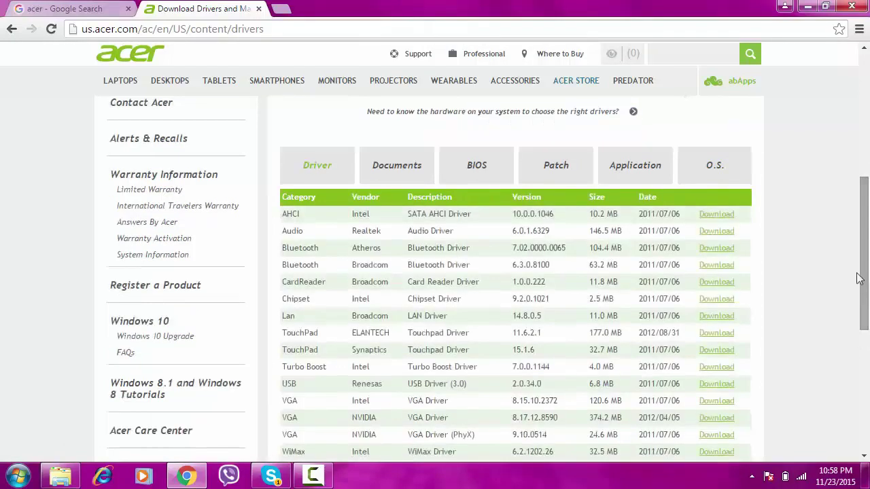
pyautogui.click(632, 174)
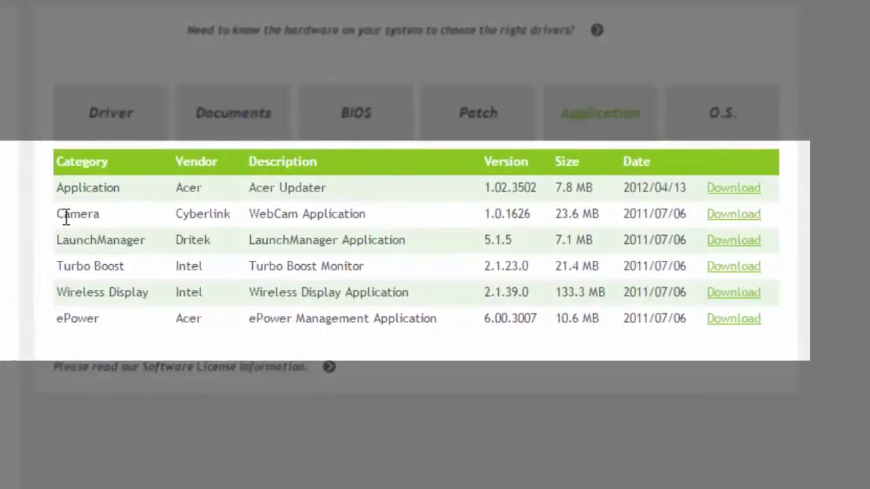
pyautogui.moveTo(62, 216); pyautogui.dragTo(644, 208)
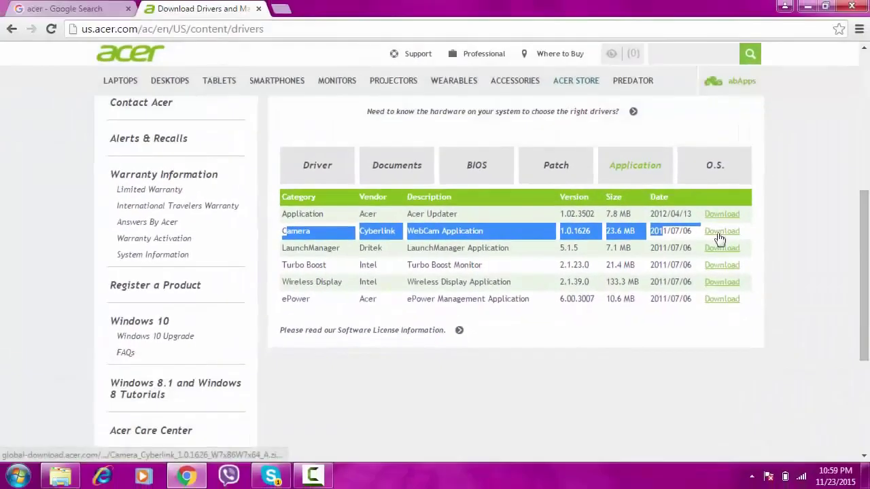
pyautogui.click(718, 234)
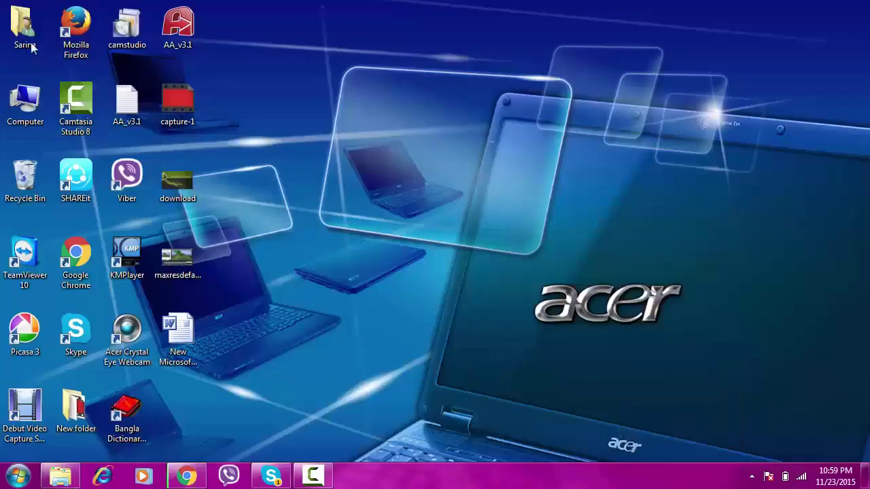
# - Open the Downloads folder from the user's personal folder on the desktop
pyautogui.doubleClick(28, 31)
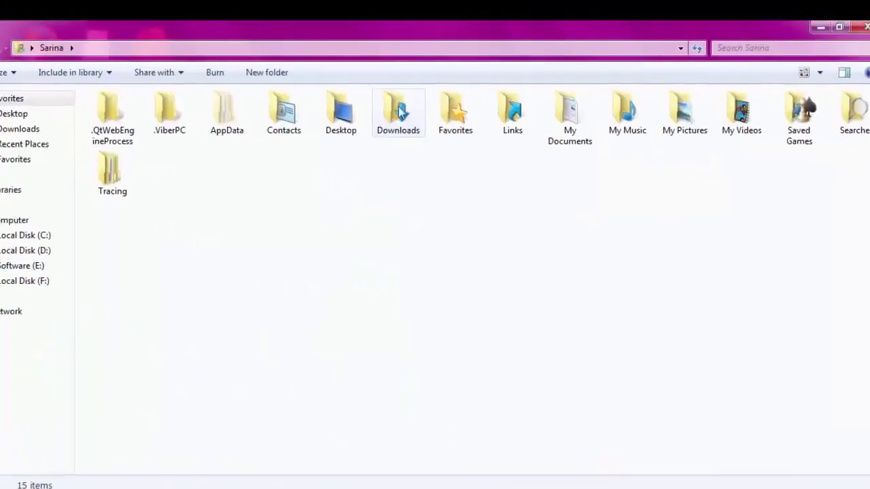
pyautogui.doubleClick(401, 112)
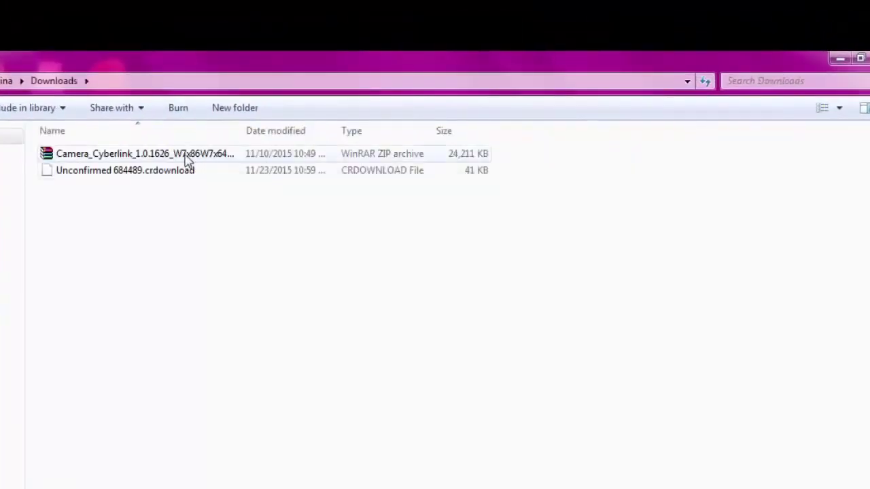
pyautogui.click(188, 158)
pyautogui.doubleClick(187, 154)
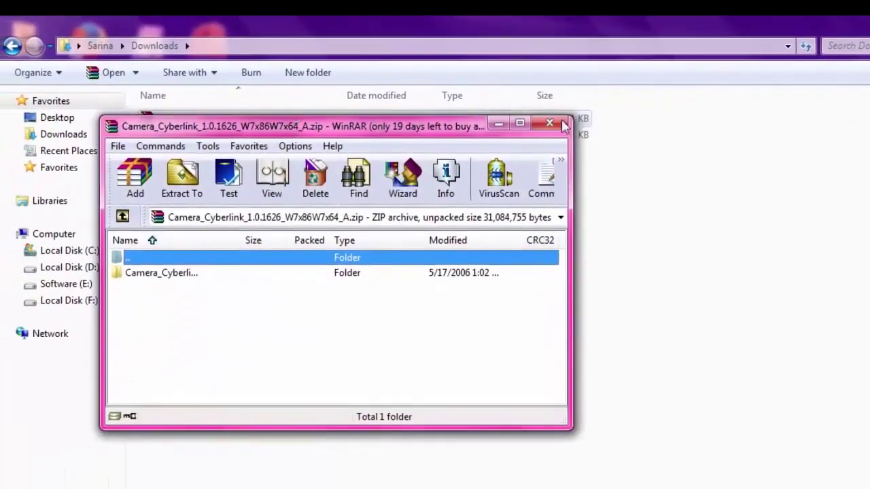
pyautogui.click(550, 123)
# - Extract the Camera_Cyberlink_1.0.1626_W7x86W7x64_A ZIP archive into its own folder inside Downloads
pyautogui.rightClick(277, 121)
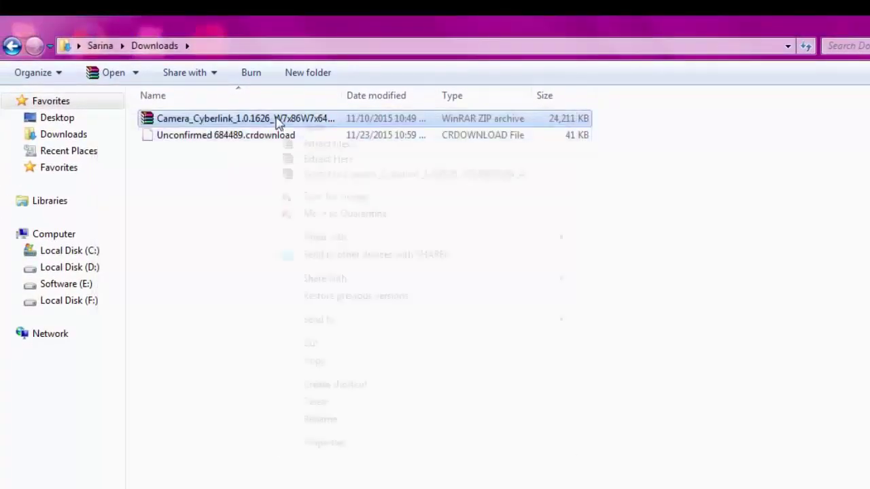
pyautogui.click(325, 144)
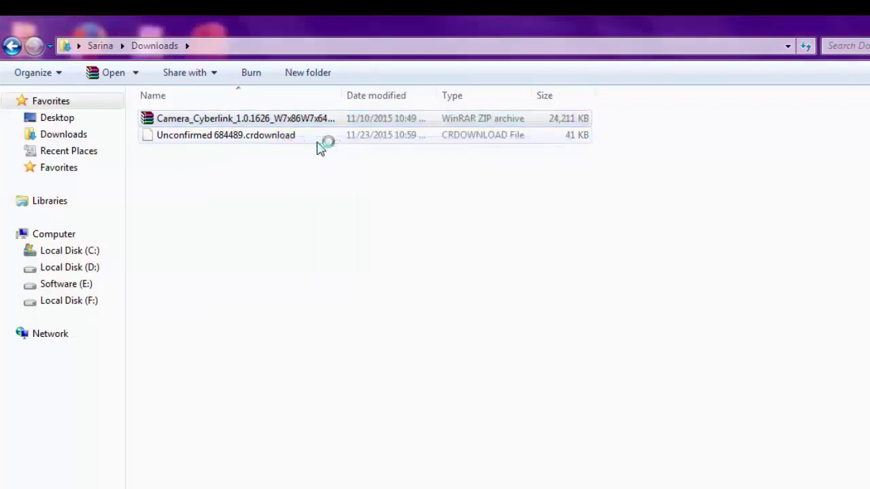
pyautogui.click(537, 468)
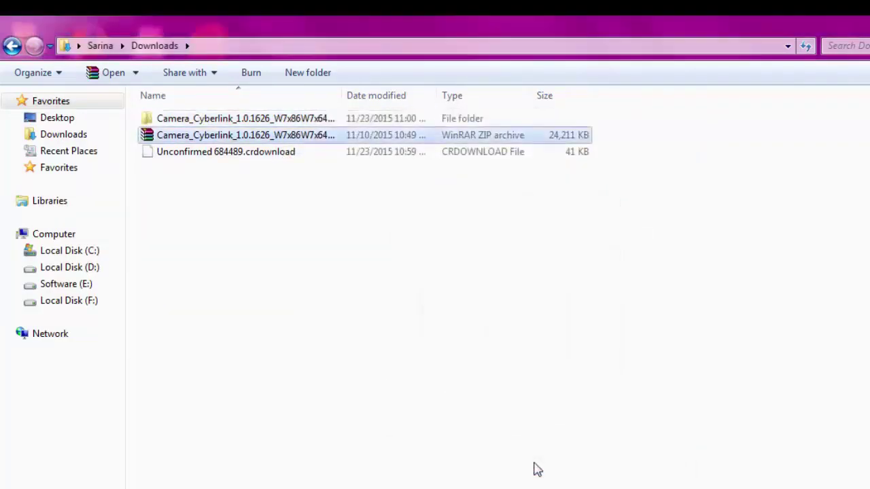
# - Run the setup application from the extracted Camera_Cyberlink_1.0.1626_W7x86x64 folder and close the folder window
pyautogui.doubleClick(191, 120)
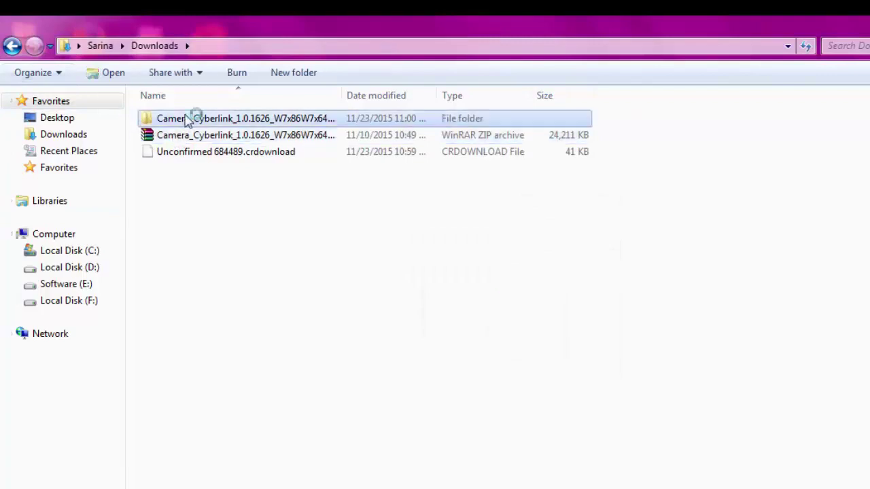
pyautogui.doubleClick(194, 123)
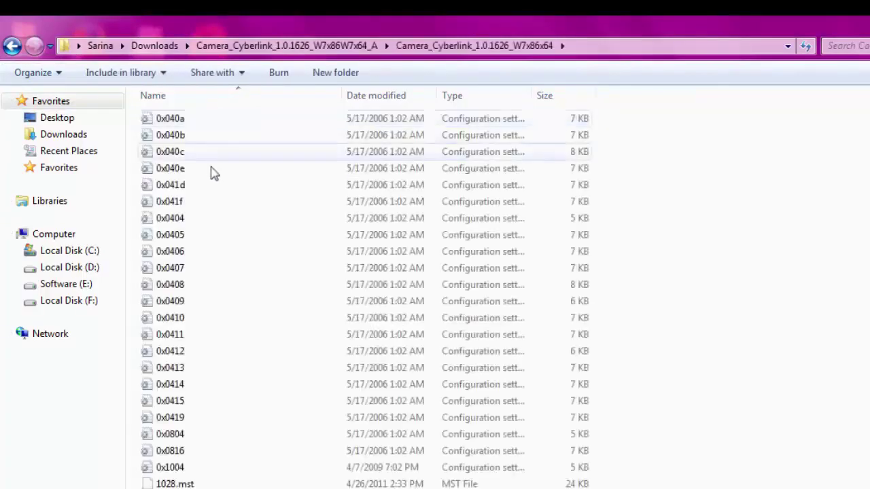
pyautogui.scroll(-5, 225, 285)
pyautogui.scroll(-9, 228, 285)
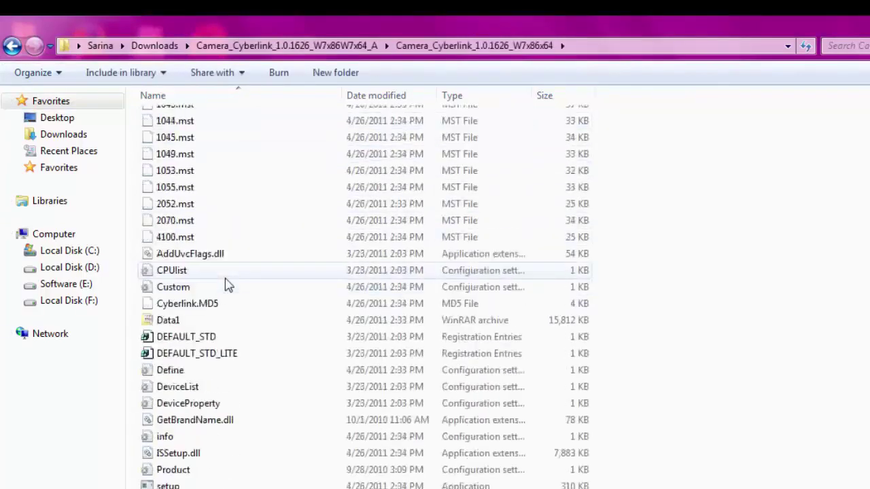
pyautogui.scroll(-1, 220, 326)
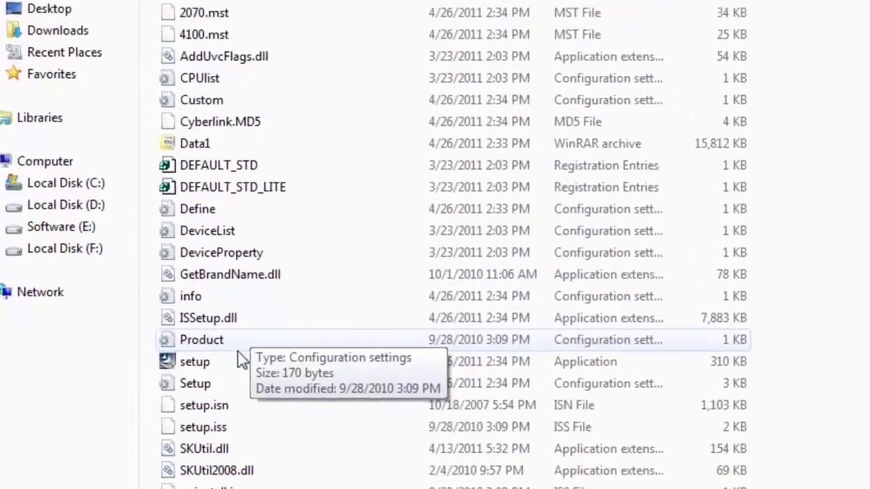
pyautogui.moveTo(301, 326)
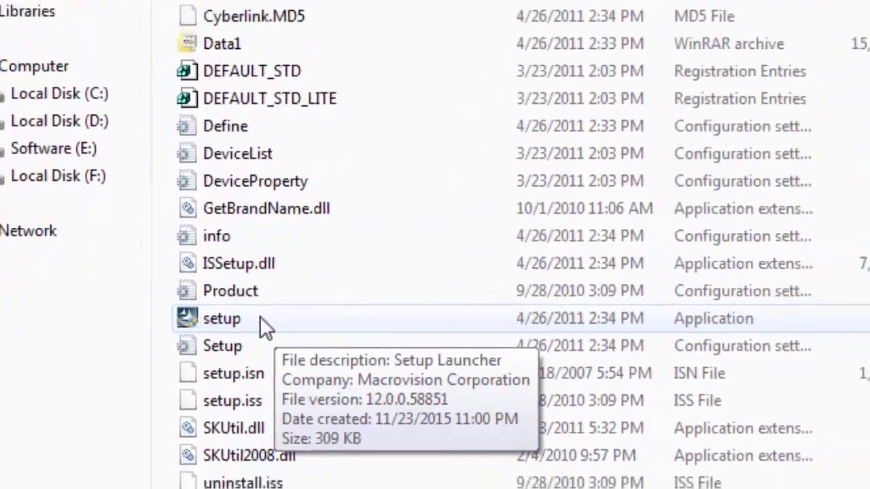
pyautogui.doubleClick(278, 318)
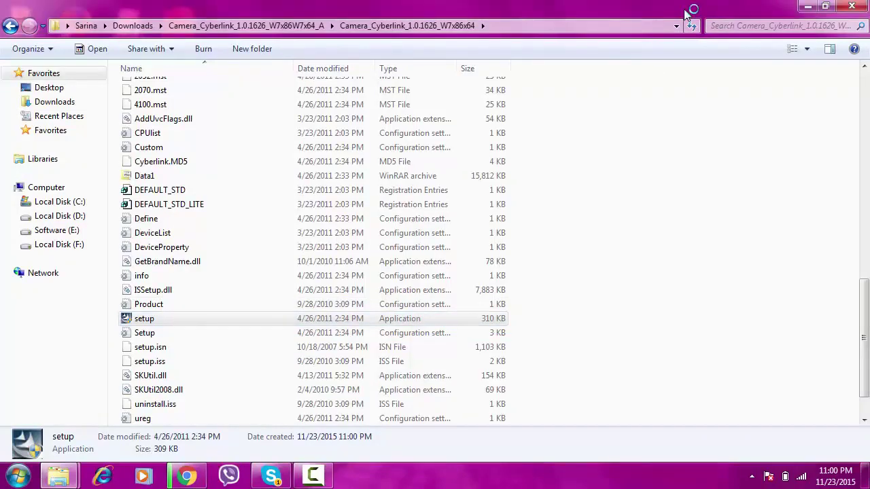
pyautogui.click(852, 6)
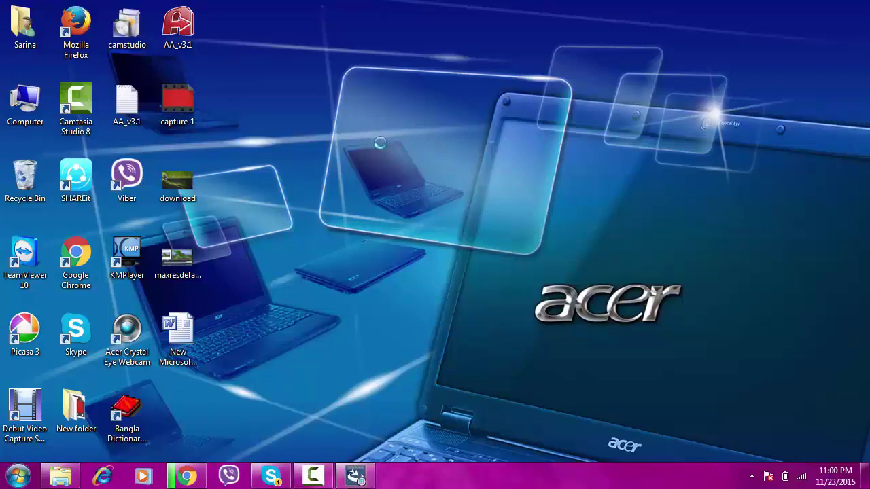
pyautogui.rightClick(360, 132)
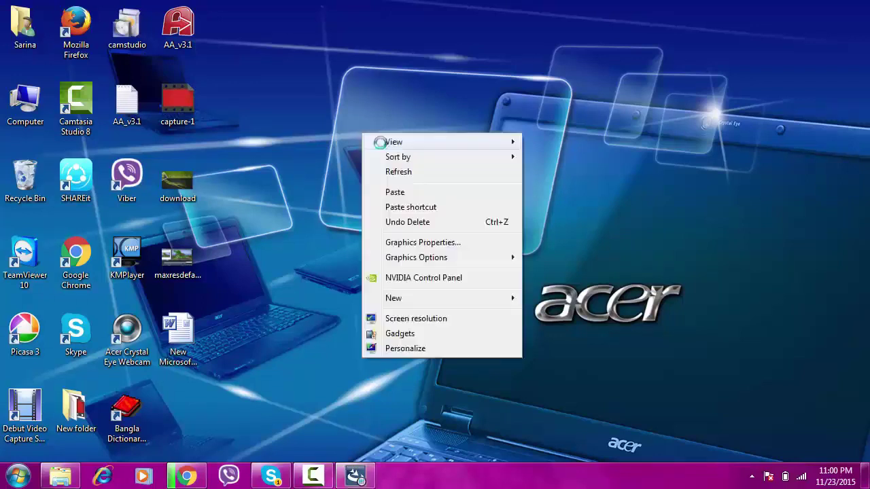
pyautogui.click(382, 171)
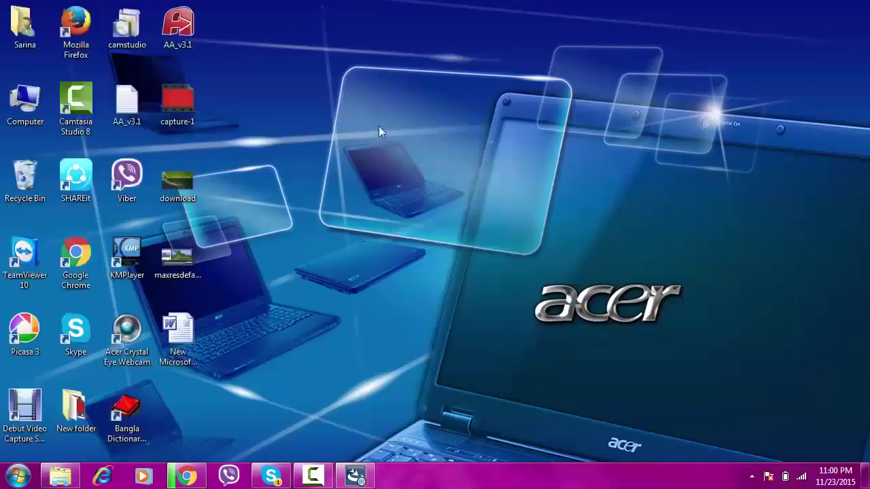
pyautogui.rightClick(379, 127)
pyautogui.click(399, 165)
pyautogui.rightClick(388, 124)
pyautogui.click(413, 161)
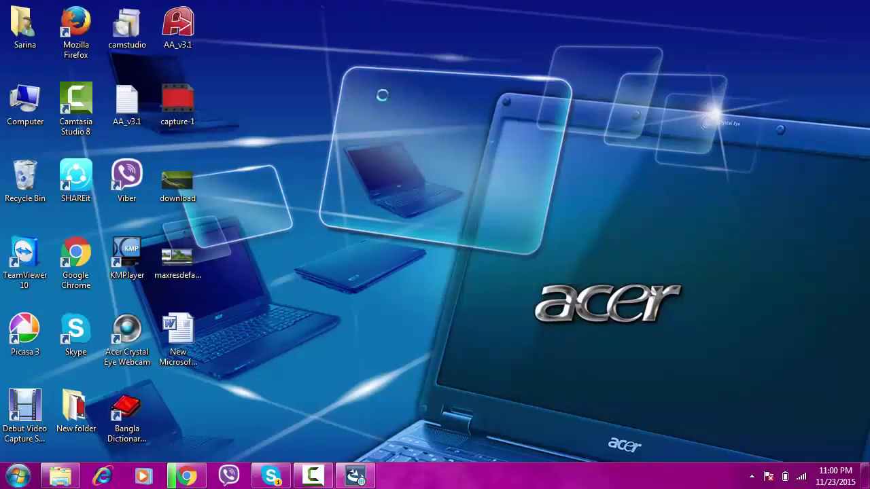
pyautogui.rightClick(382, 94)
pyautogui.click(412, 135)
pyautogui.rightClick(411, 122)
pyautogui.click(422, 144)
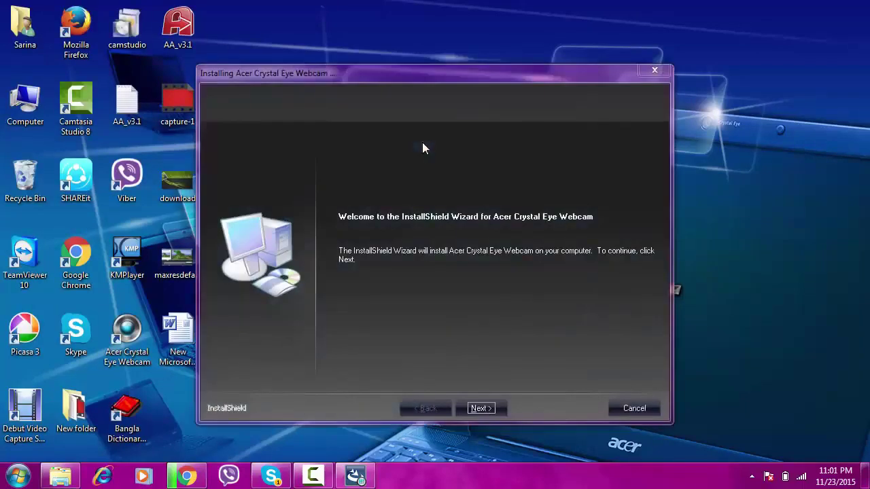
# - Install Acer Crystal Eye Webcam through the setup wizard, accepting the license agreement and the Acer Crystal Eye Webcam program folder
pyautogui.click(484, 410)
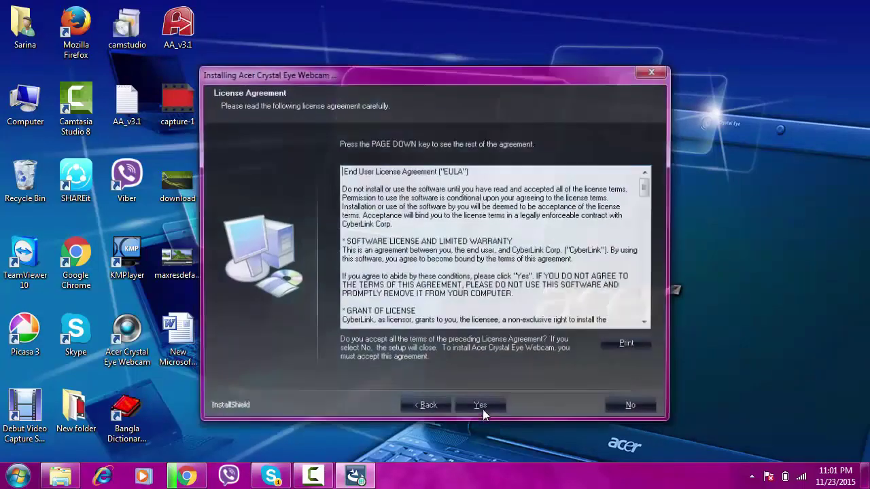
pyautogui.click(483, 408)
pyautogui.click(483, 407)
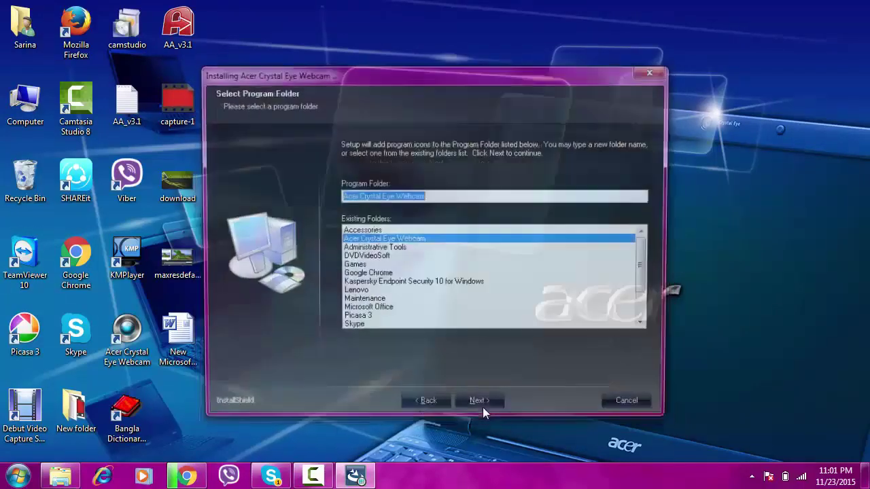
pyautogui.click(482, 406)
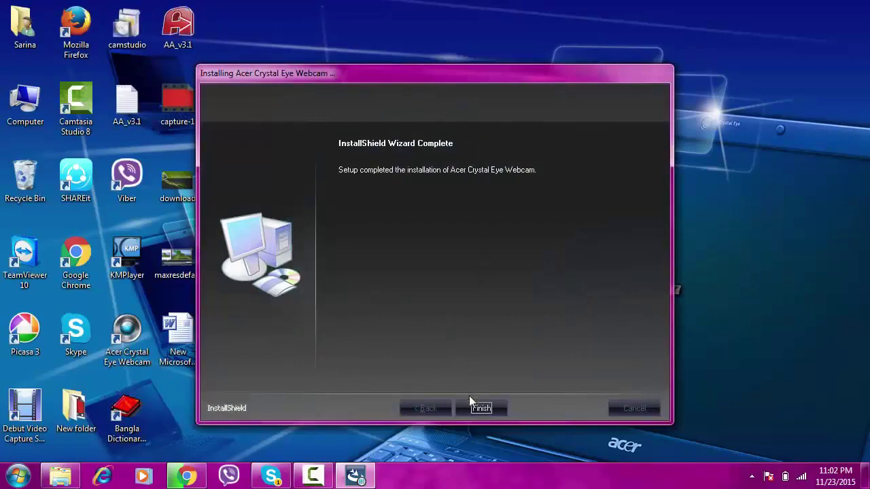
# - Finish the completed setup wizard and choose to restart the computer later
pyautogui.click(485, 409)
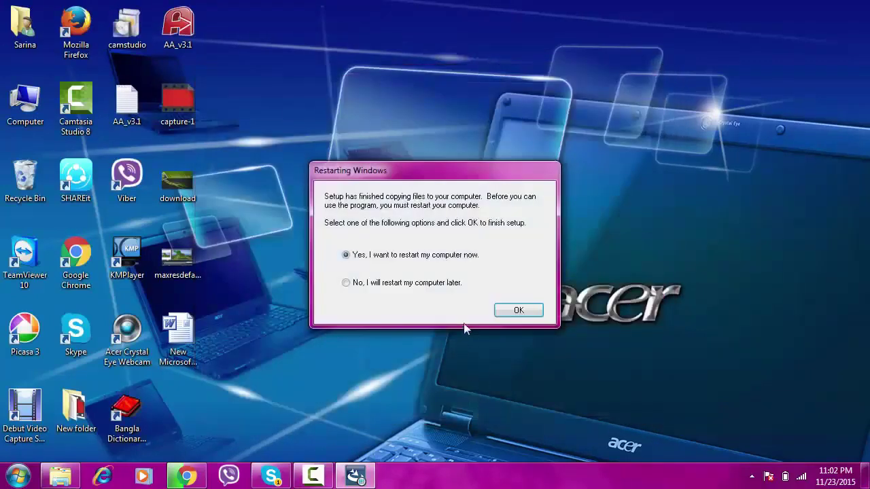
pyautogui.click(419, 285)
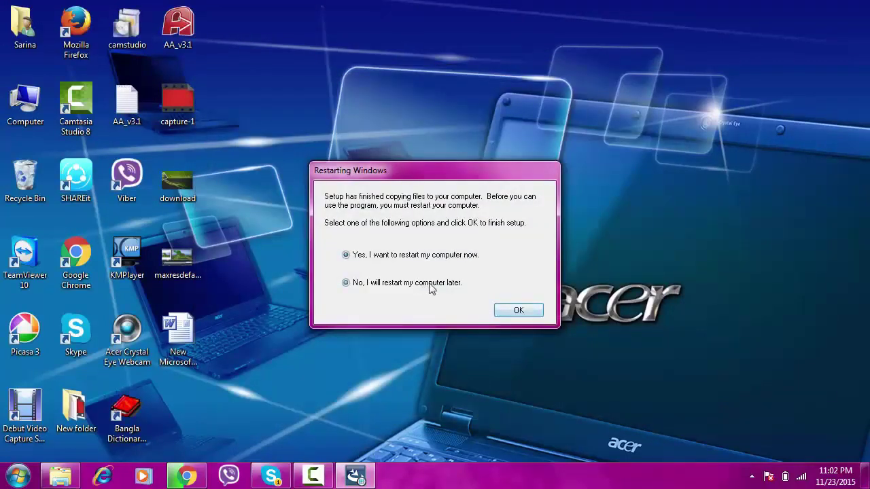
pyautogui.click(528, 310)
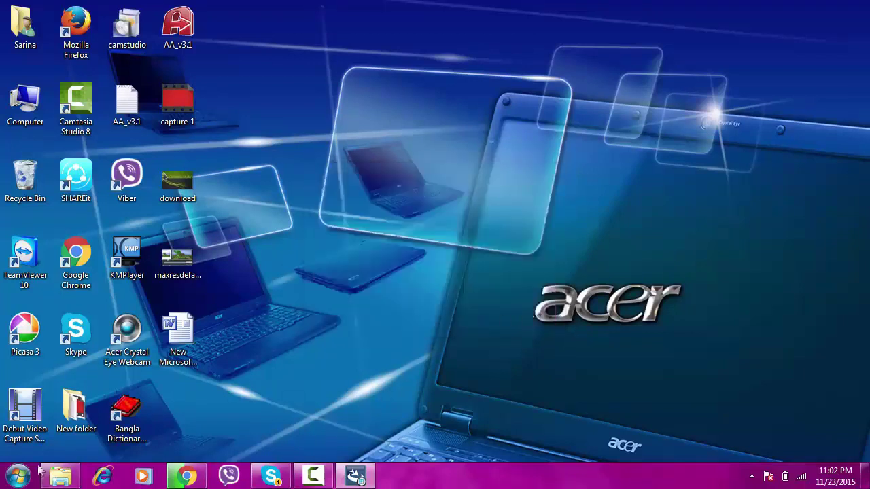
# - Launch Acer Crystal Eye Webcam and capture two test photos, dismissing the update notification
pyautogui.click(15, 476)
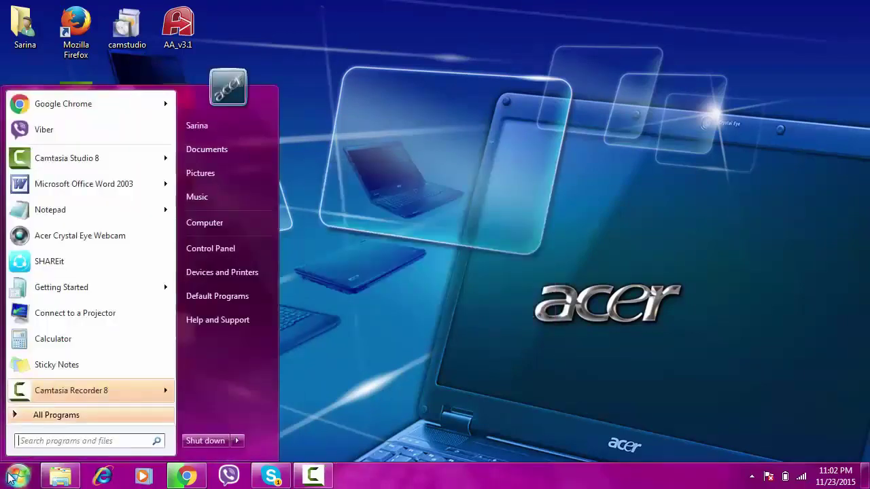
pyautogui.click(114, 238)
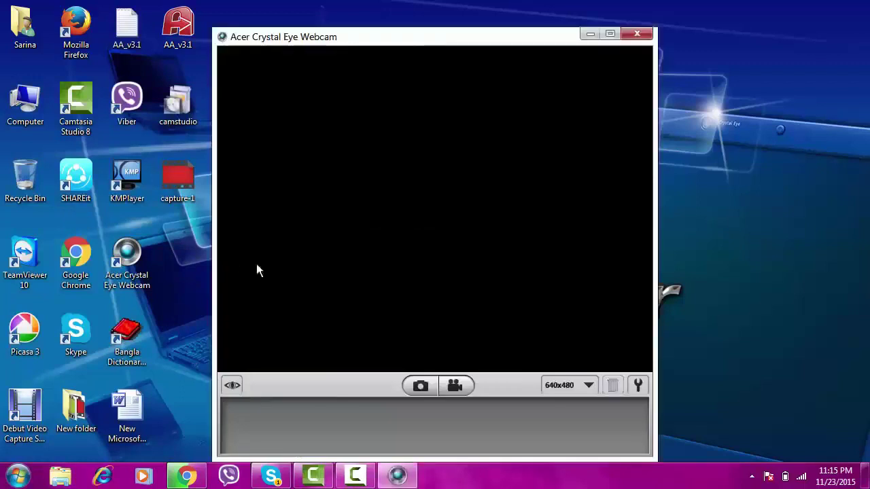
pyautogui.moveTo(379, 41); pyautogui.dragTo(390, 27)
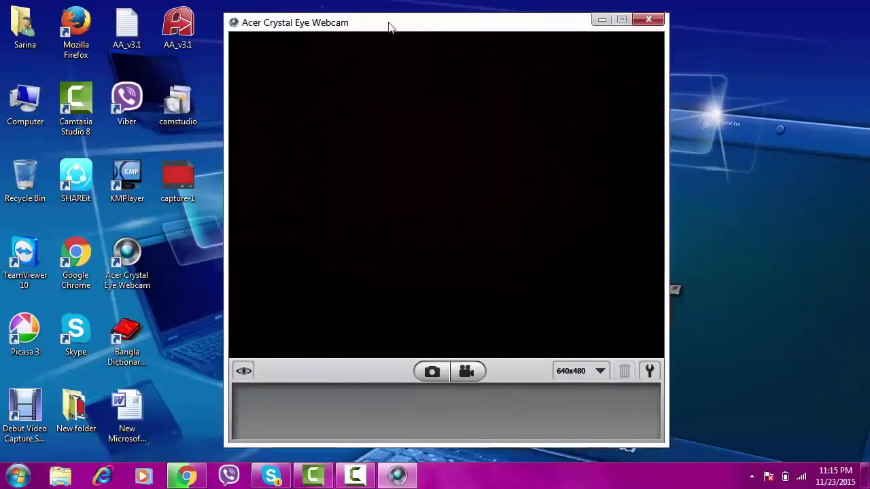
pyautogui.doubleClick(436, 378)
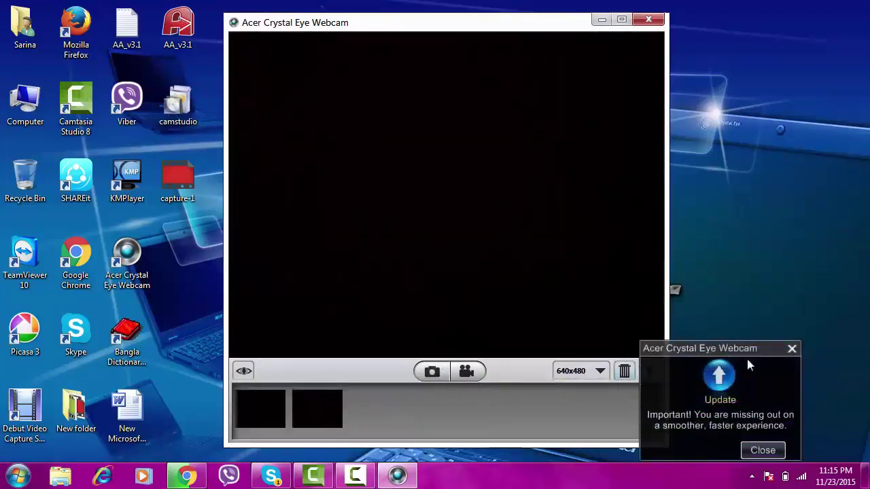
pyautogui.click(792, 349)
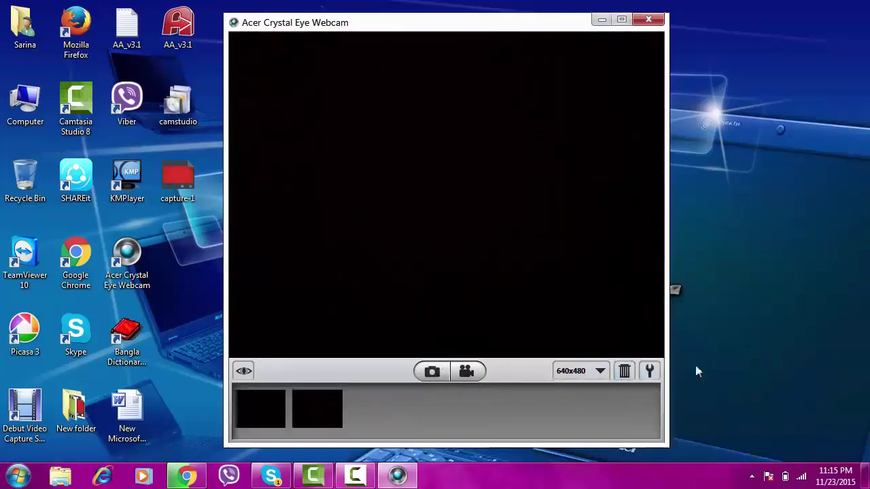
# - Check the webcam's capture and audio device settings, and enable Auto lighting in the Video Enhancement options
pyautogui.click(648, 372)
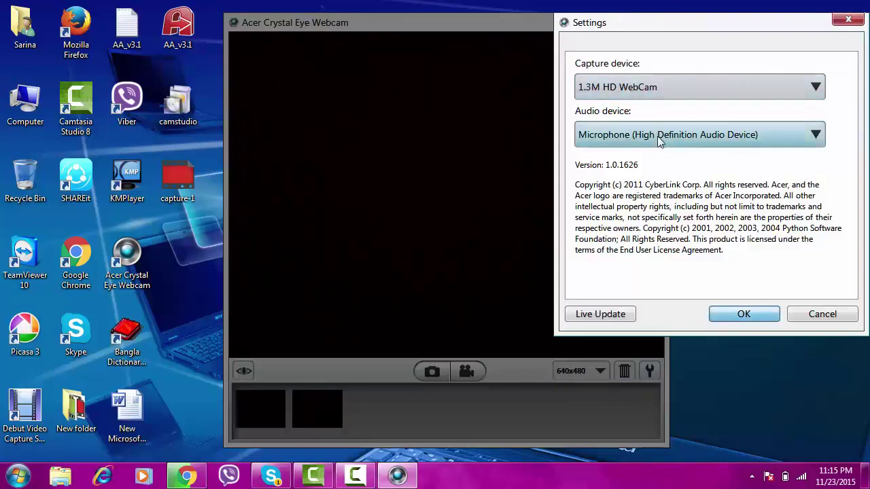
pyautogui.click(849, 19)
pyautogui.click(244, 370)
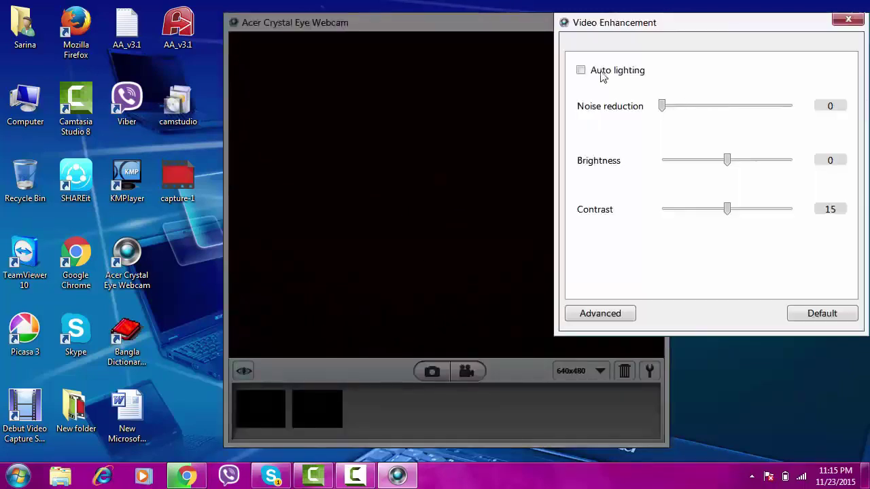
pyautogui.click(581, 70)
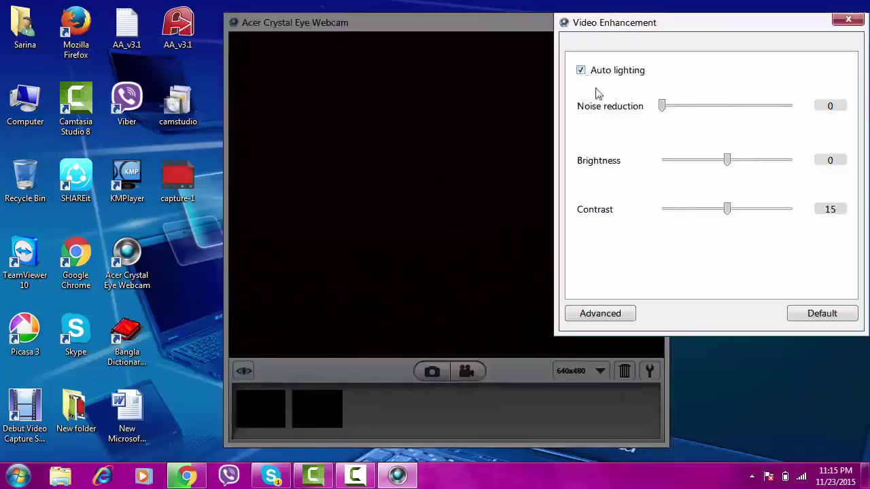
# - Examine the advanced 1.3M HD WebCam properties, covering both the Video Proc Amp and Camera Control settings
pyautogui.click(601, 314)
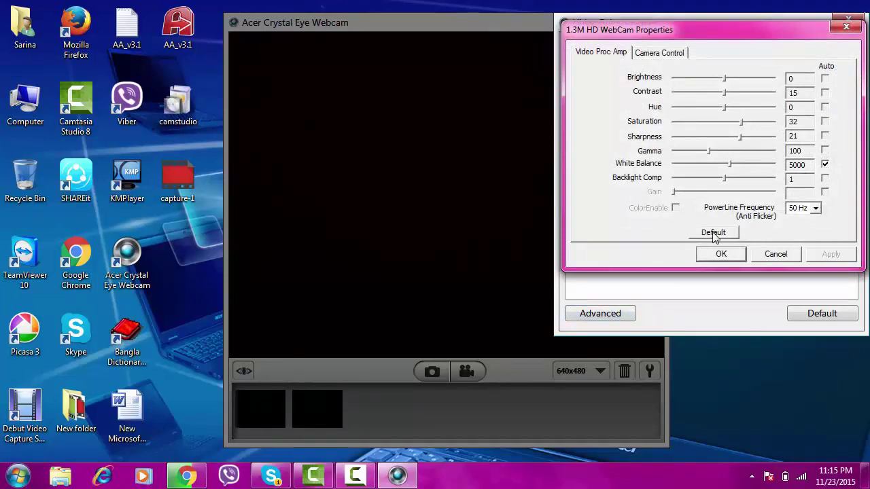
pyautogui.click(656, 53)
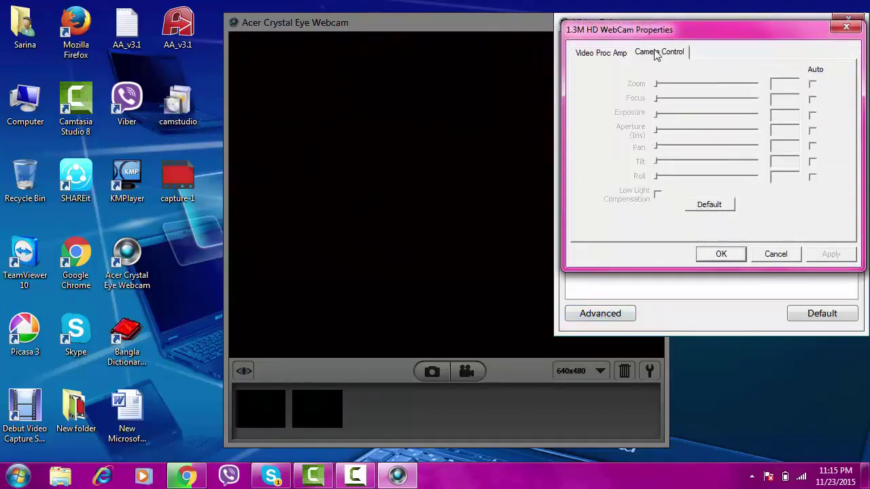
pyautogui.click(595, 58)
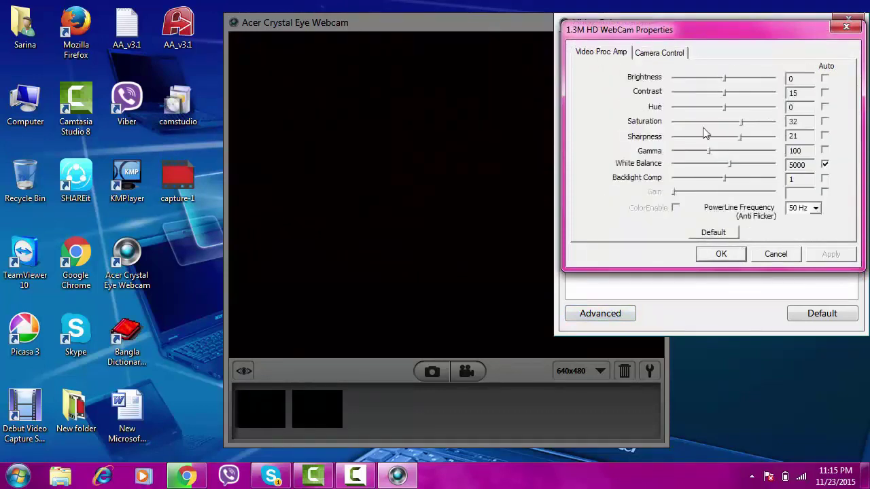
pyautogui.click(660, 53)
pyautogui.click(608, 54)
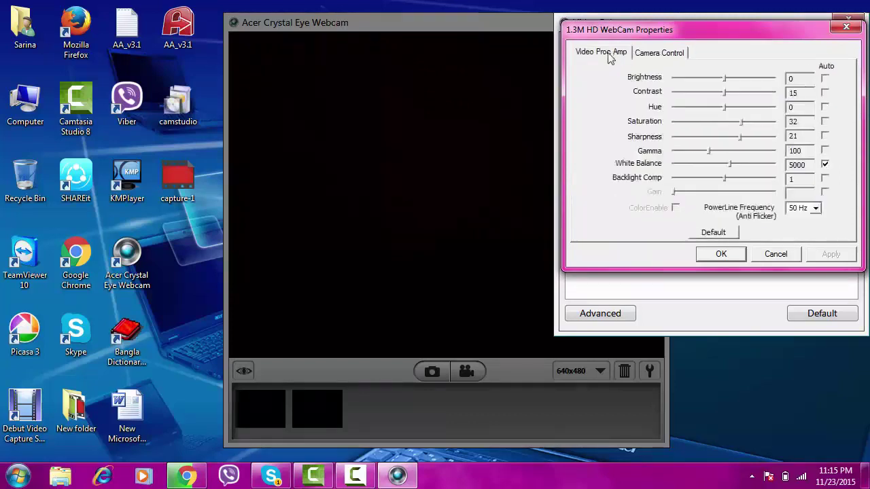
pyautogui.click(721, 256)
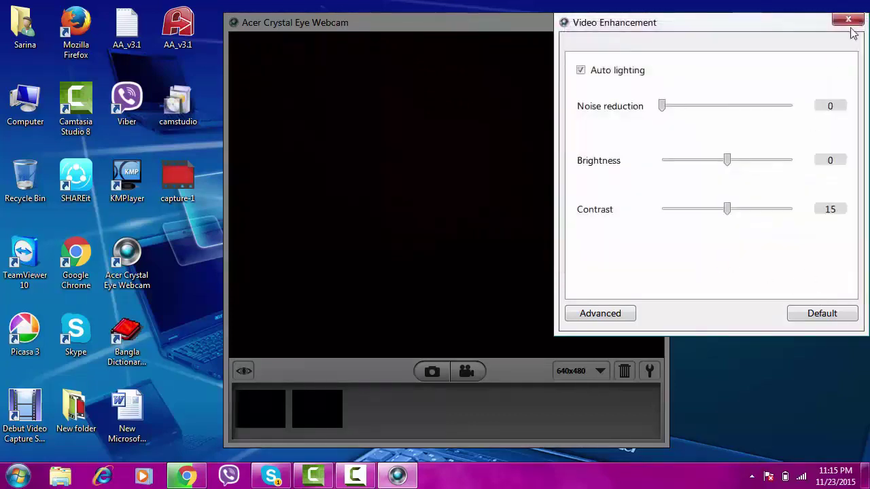
# - Restore the default Video Enhancement values with Auto lighting enabled and close the Video Enhancement window
pyautogui.click(820, 315)
pyautogui.click(582, 71)
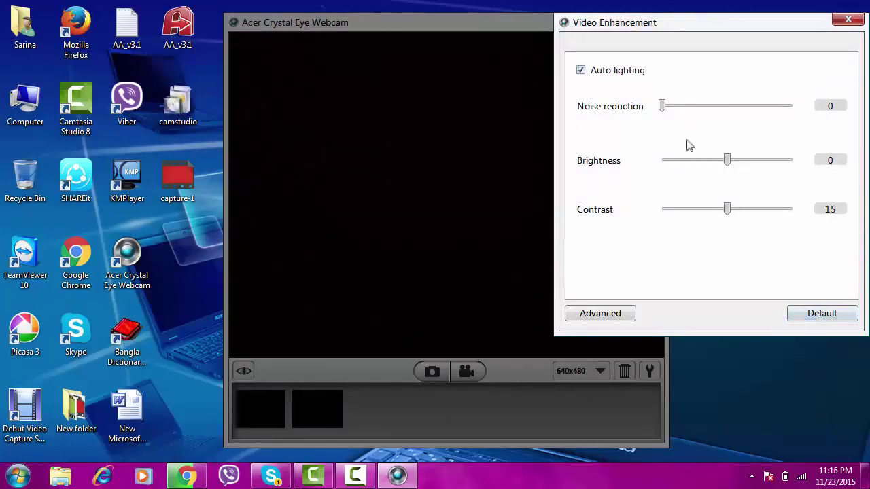
pyautogui.click(850, 20)
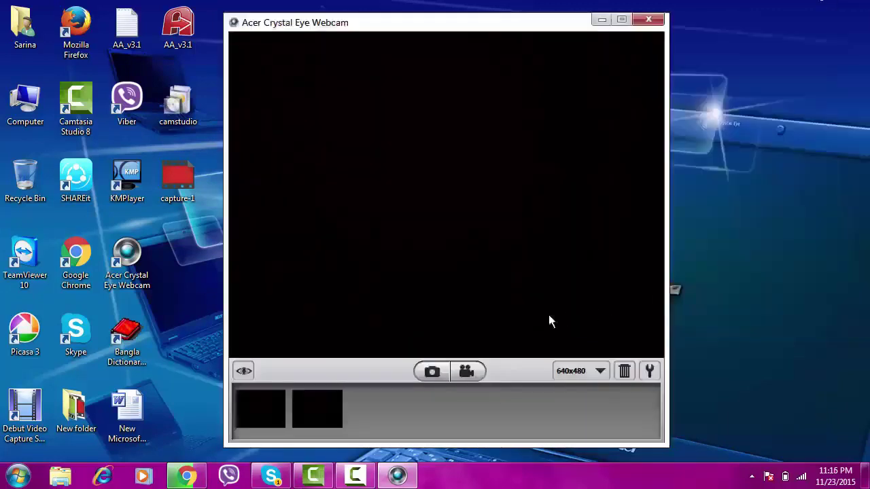
# - Record a short test video with the webcam, stop the recording and close Acer Crystal Eye Webcam
pyautogui.click(467, 375)
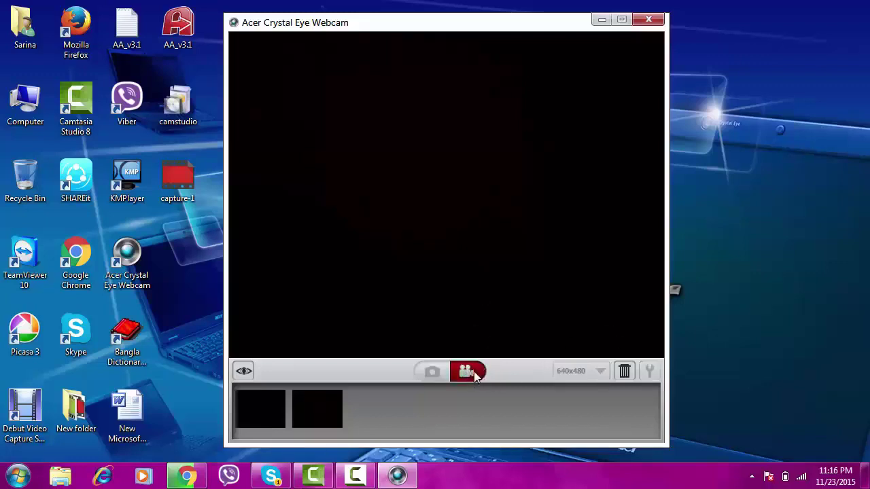
pyautogui.click(474, 375)
pyautogui.click(451, 373)
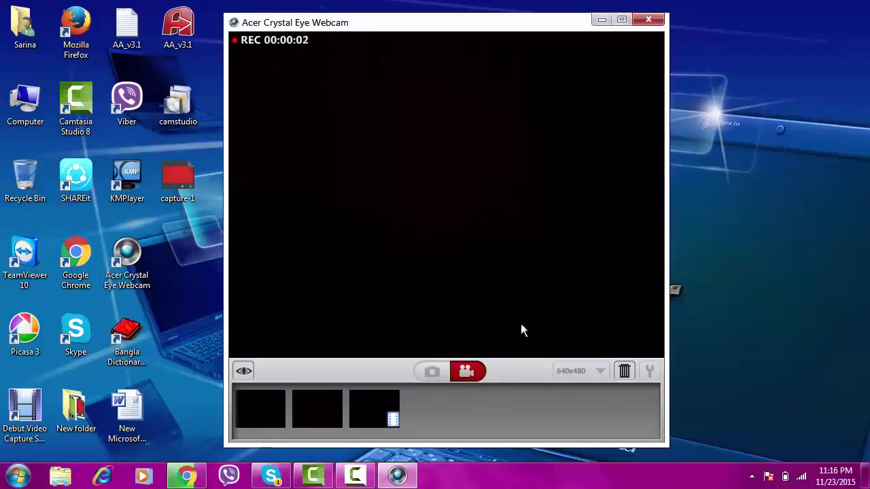
pyautogui.click(474, 375)
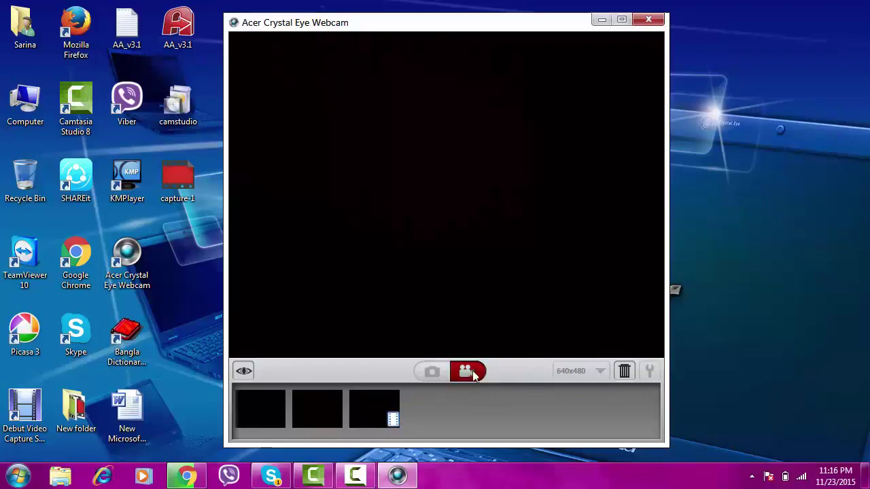
pyautogui.click(658, 21)
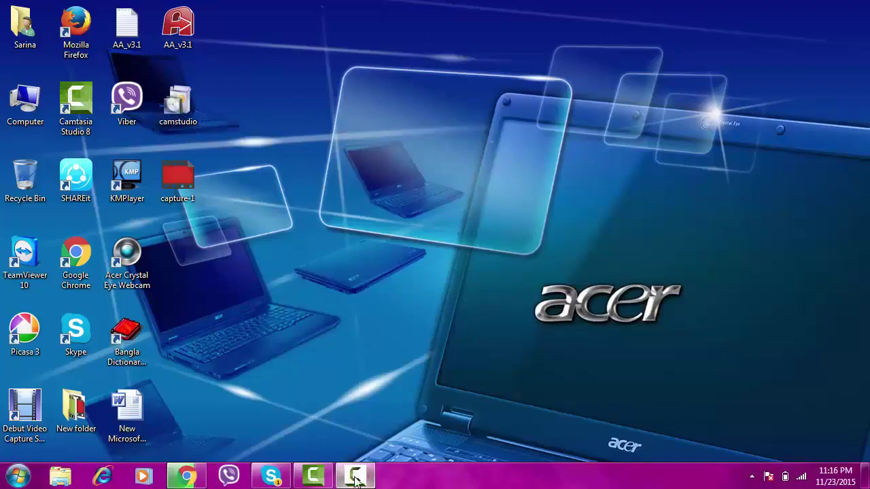